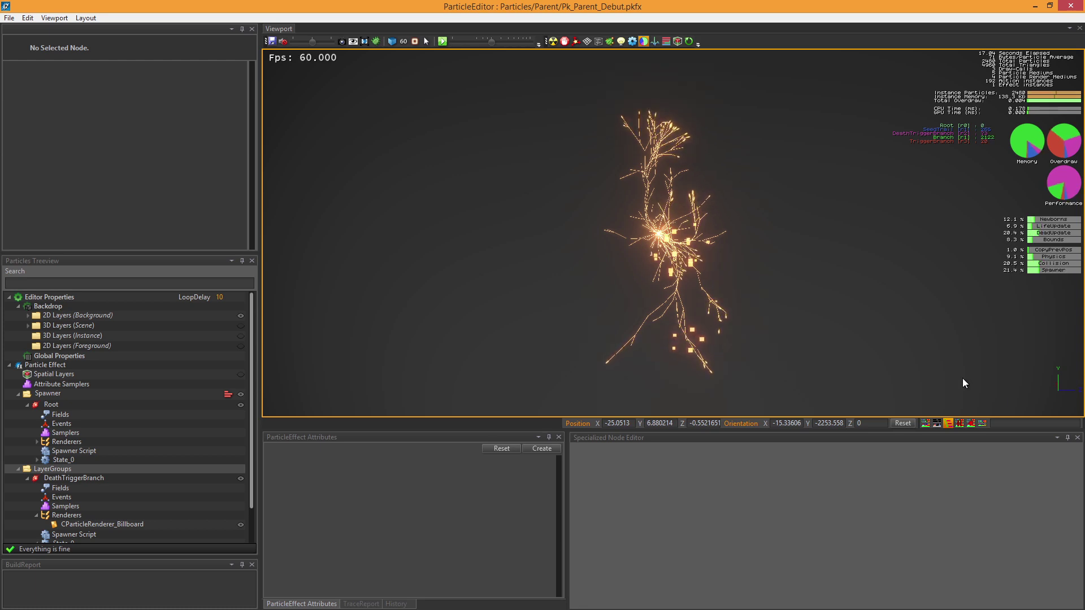
- Go from Root's spawner script to the DeathTriggerBranch spawner script with its Life, Size, Color and Velocity code
click(51, 404)
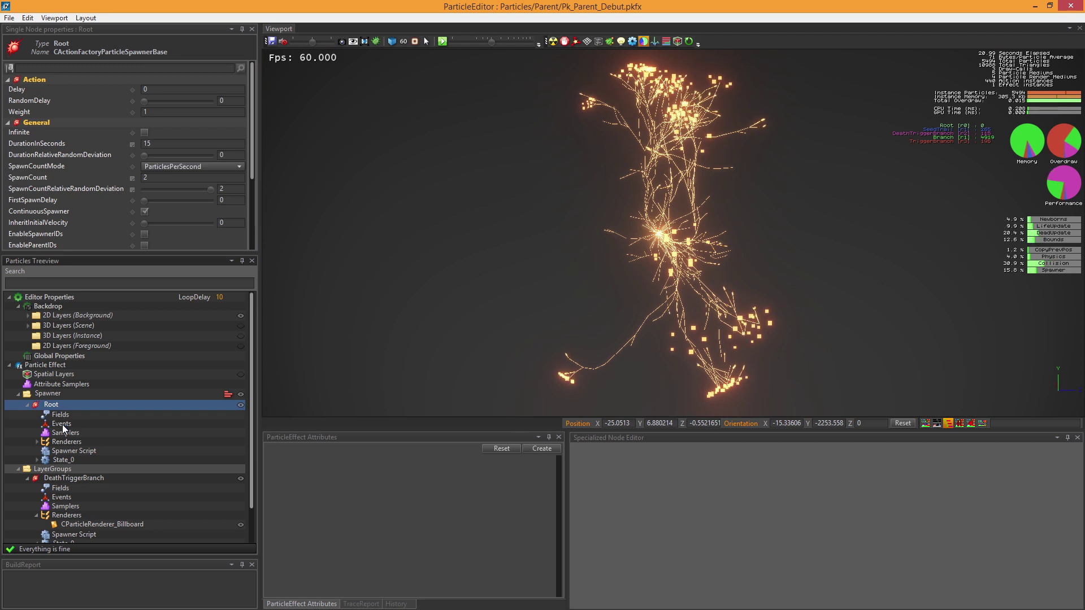
click(70, 451)
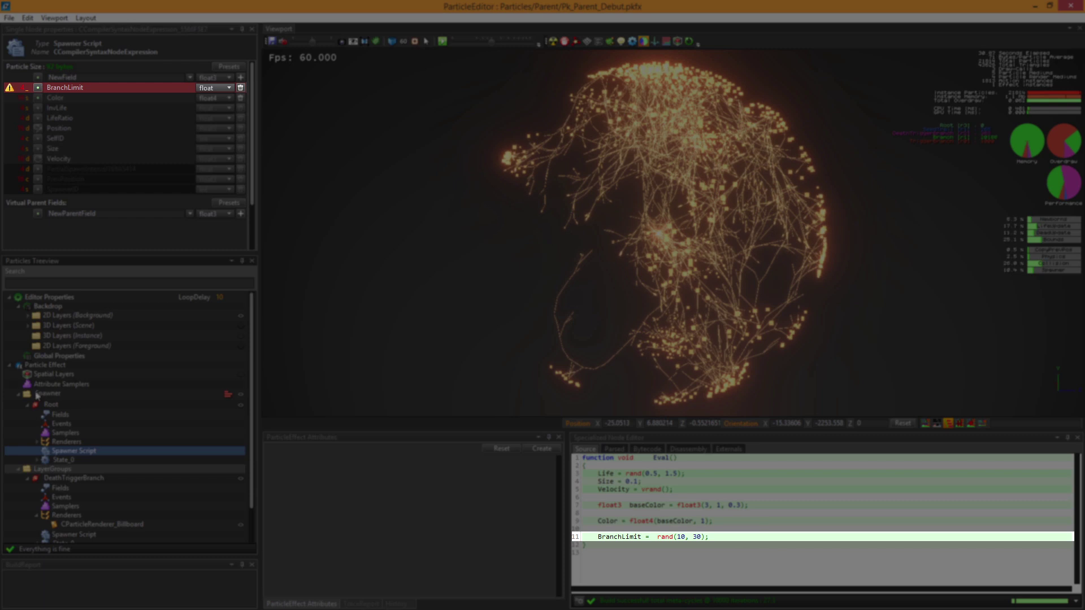
click(73, 534)
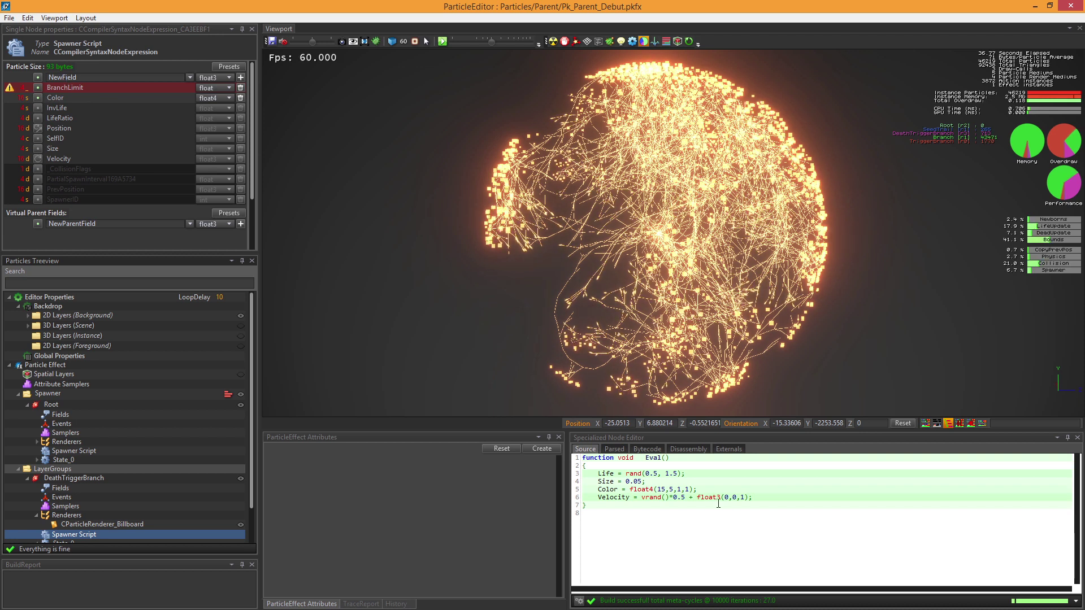
- Restart the effect and add 'BranchLimit = parent.BranchLimit;' on a new line after Velocity
click(792, 392)
click(770, 496)
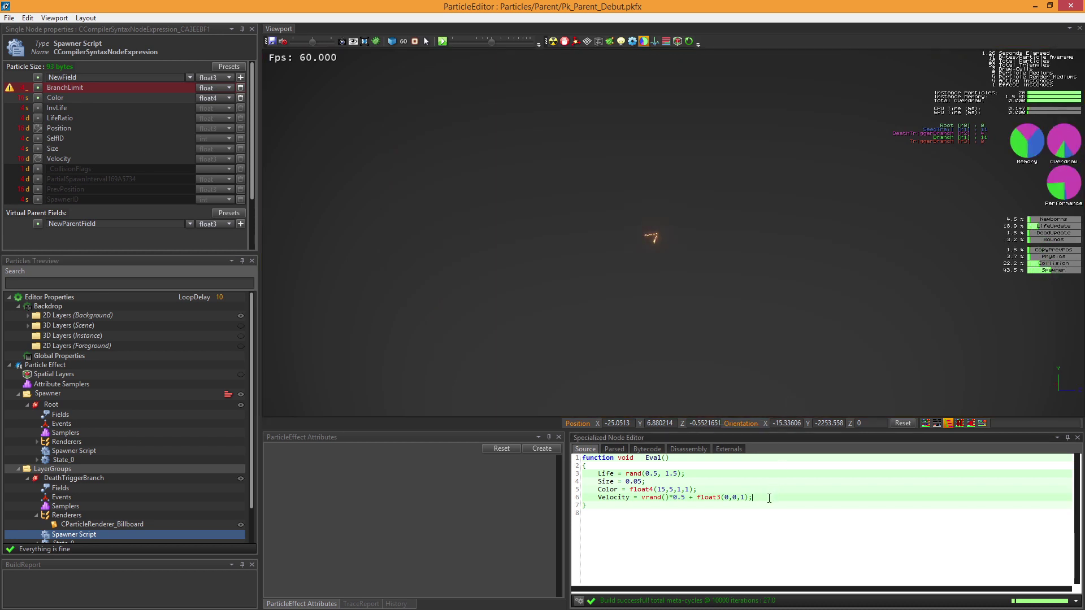
key(Return)
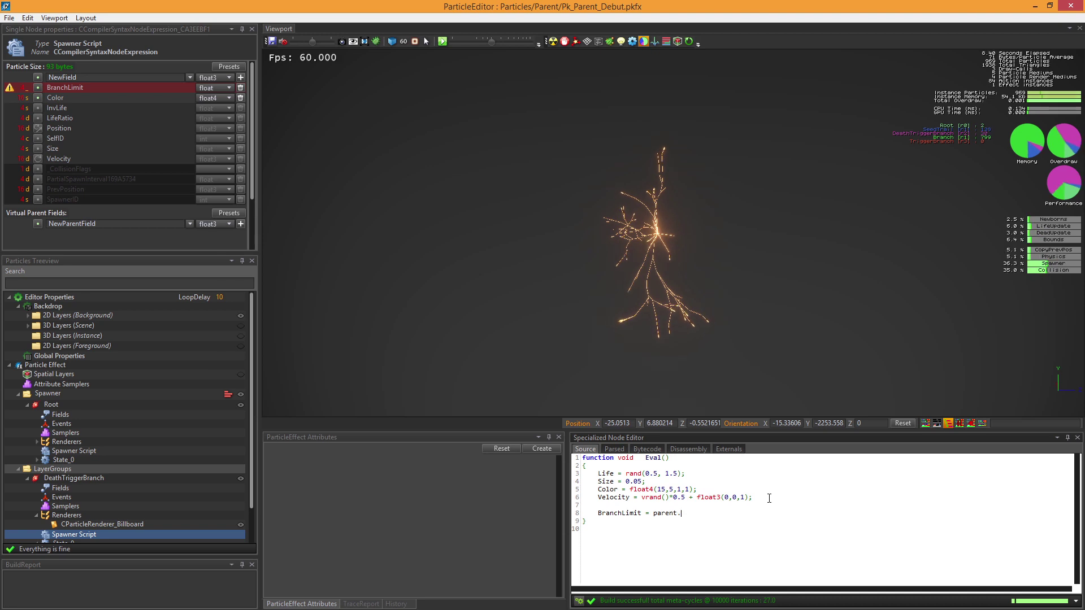
text(t;)
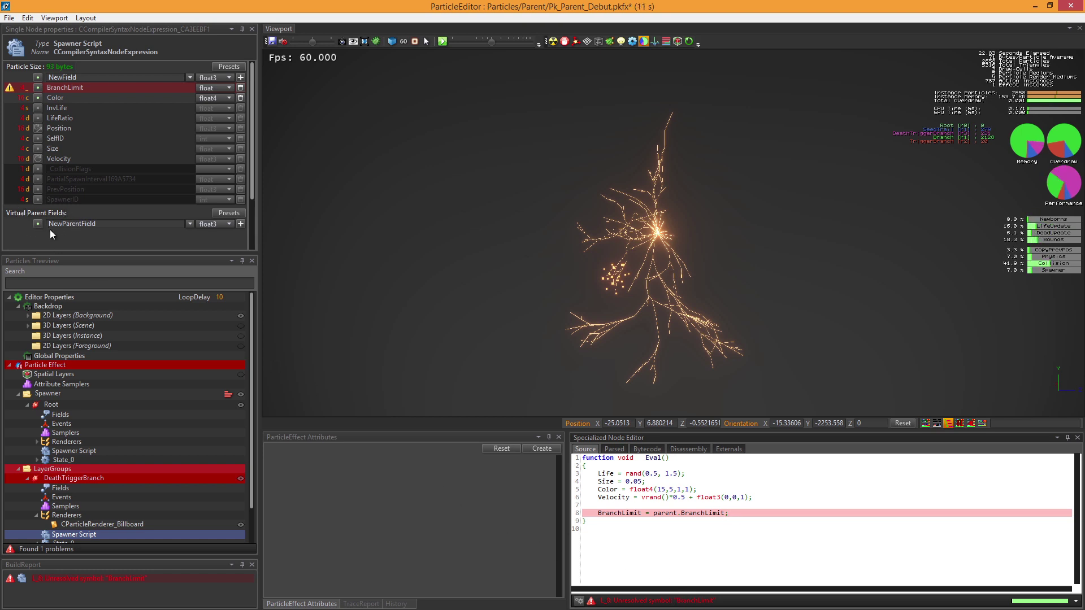
- Rename the new virtual parent field to BranchLimit, set its type to float, and add it
double_click(109, 226)
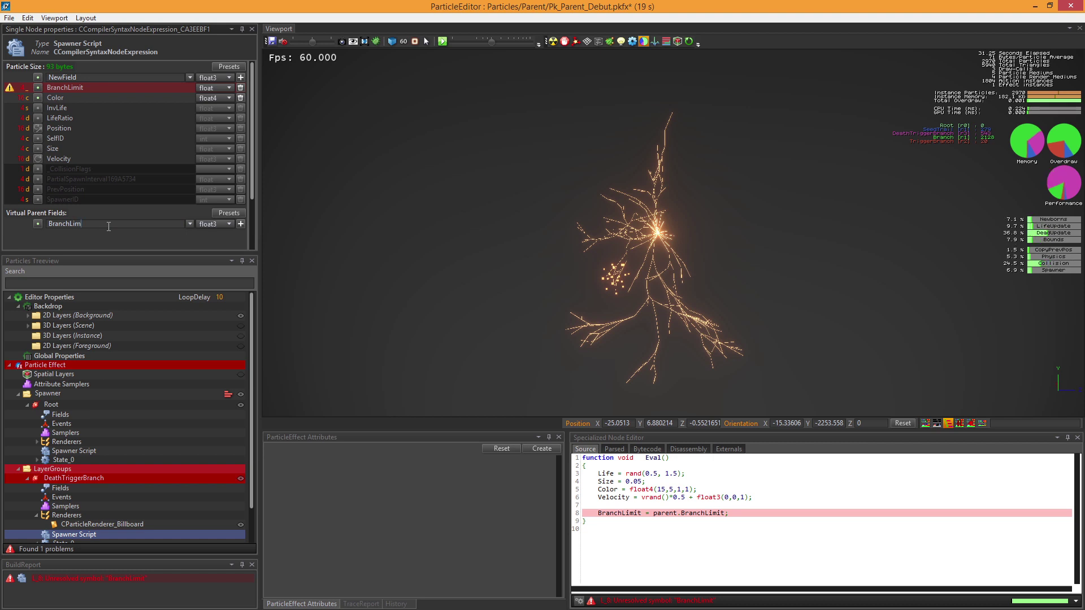
click(215, 225)
click(210, 276)
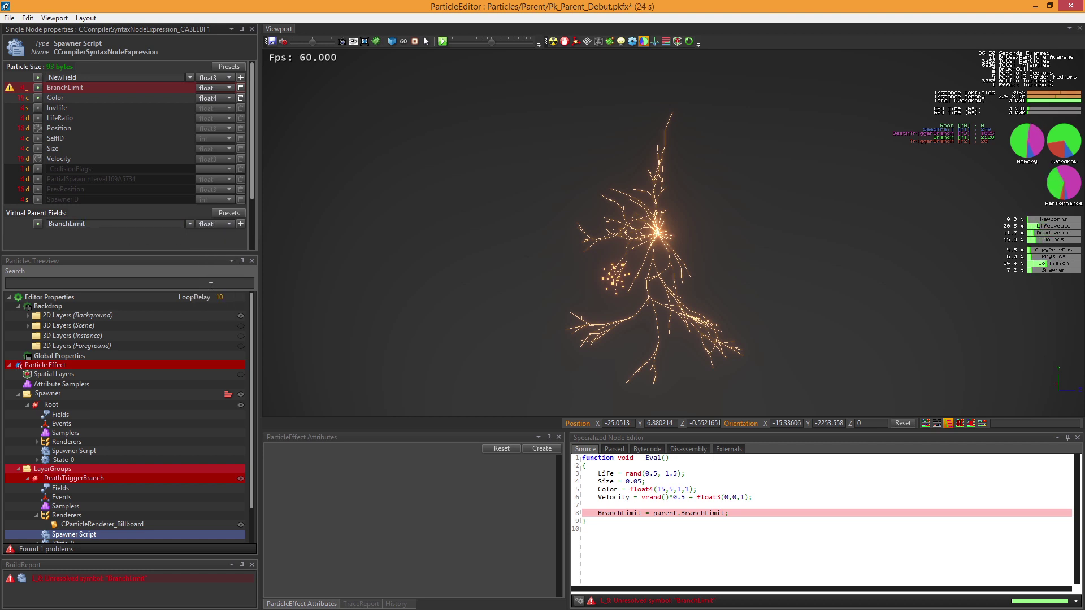
click(241, 224)
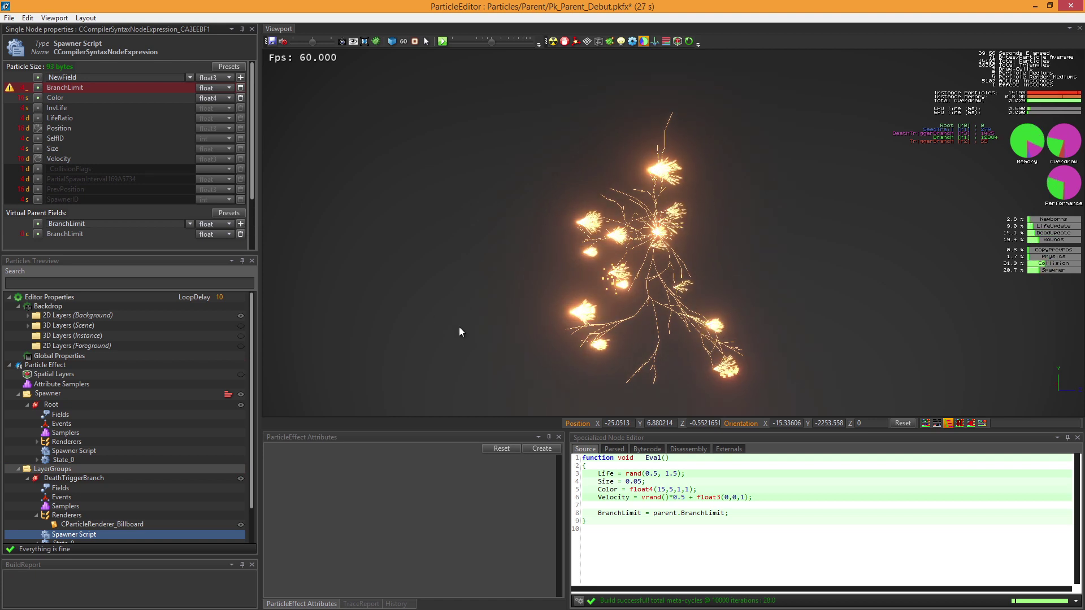
- Make the line read 'BranchLimit = parent.BranchLimit - 1;' and preview the branching in the viewport
click(469, 42)
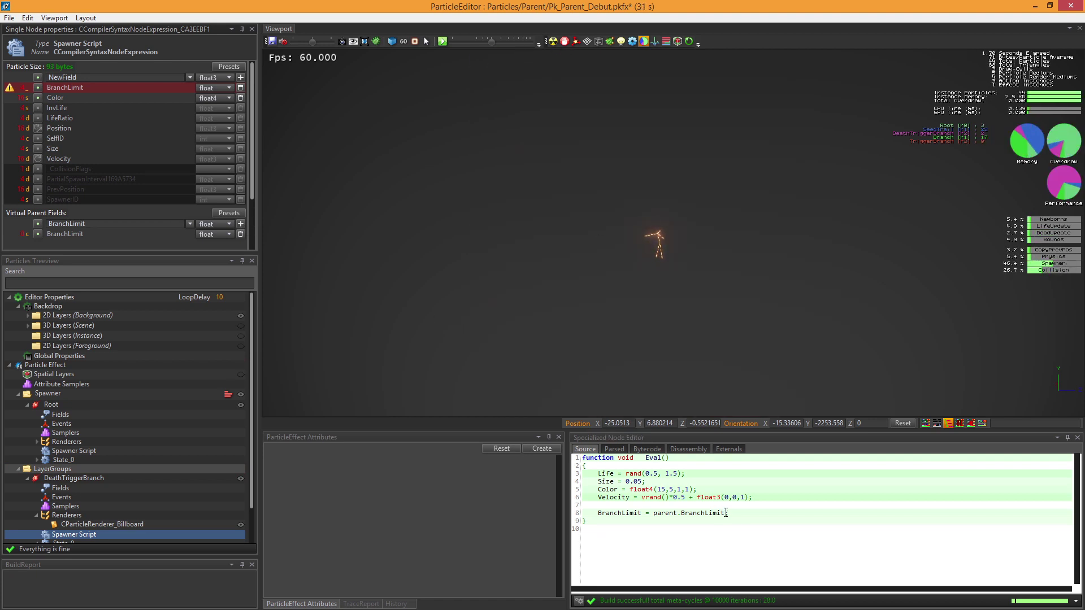
text(;)
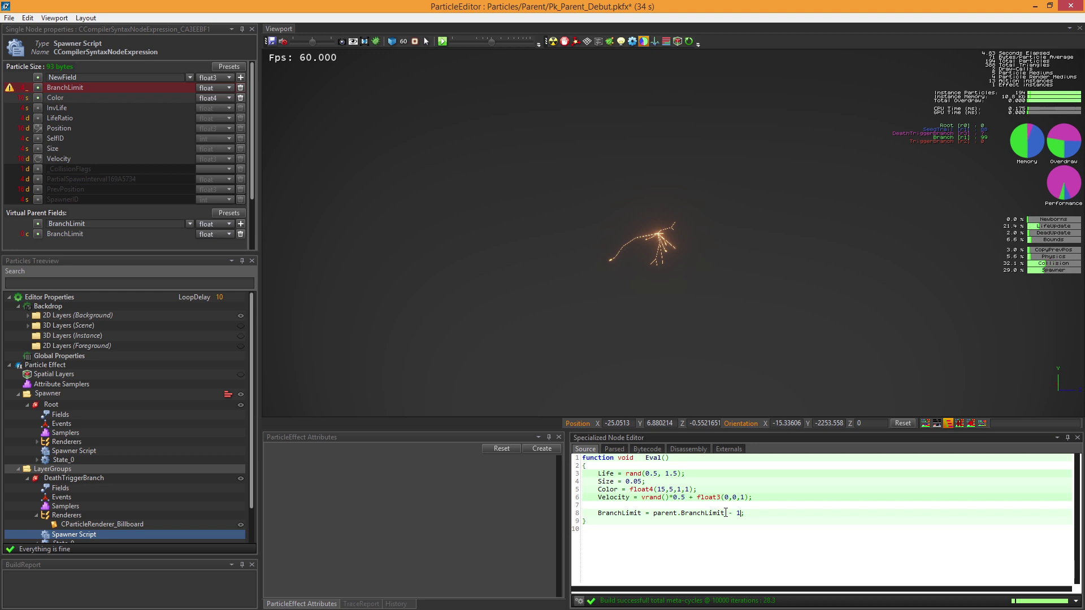
click(700, 394)
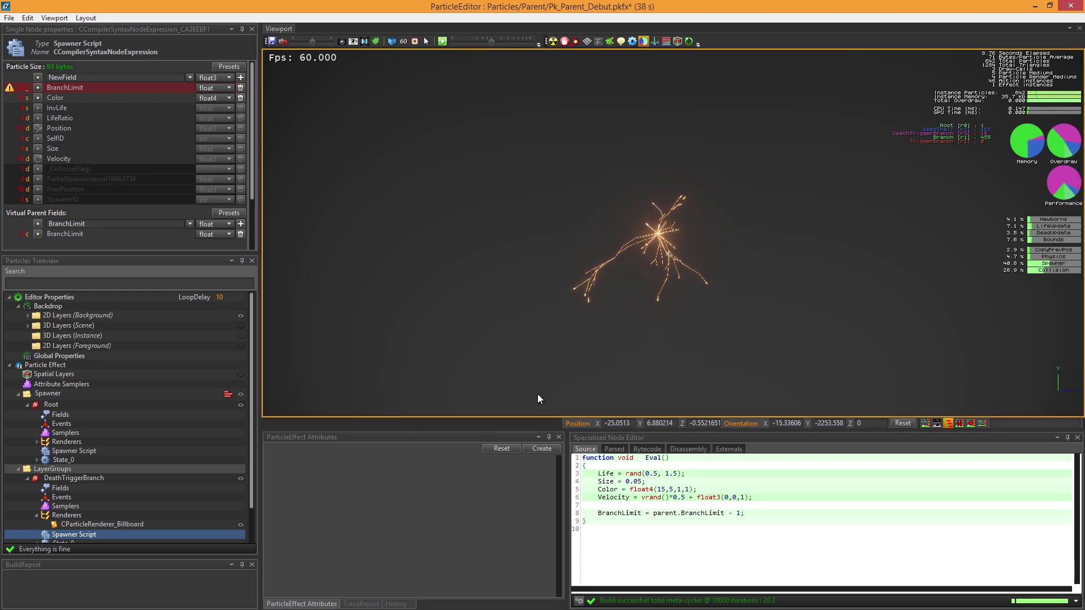
- Add a CParticleEvolver_Script evolver to DeathTriggerBranch's State_0
scroll(104, 463, down, 2)
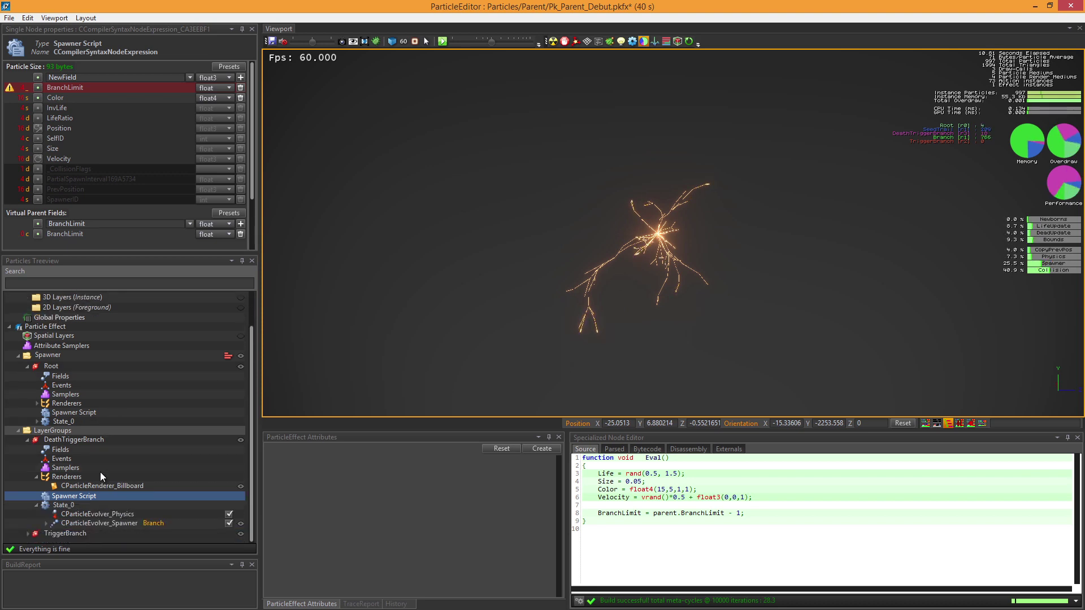
right_click(77, 504)
mouse_move(125, 579)
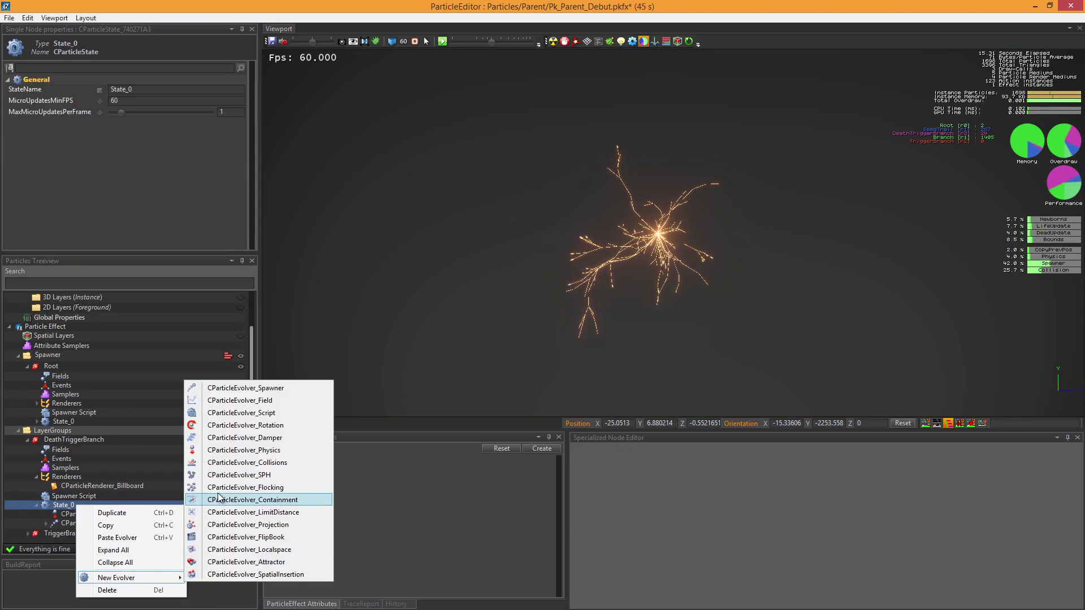
click(243, 416)
- Write the evolver script 'int condition = BranchLimit < 0; kill(condition);'
key(Tab)
text(int)
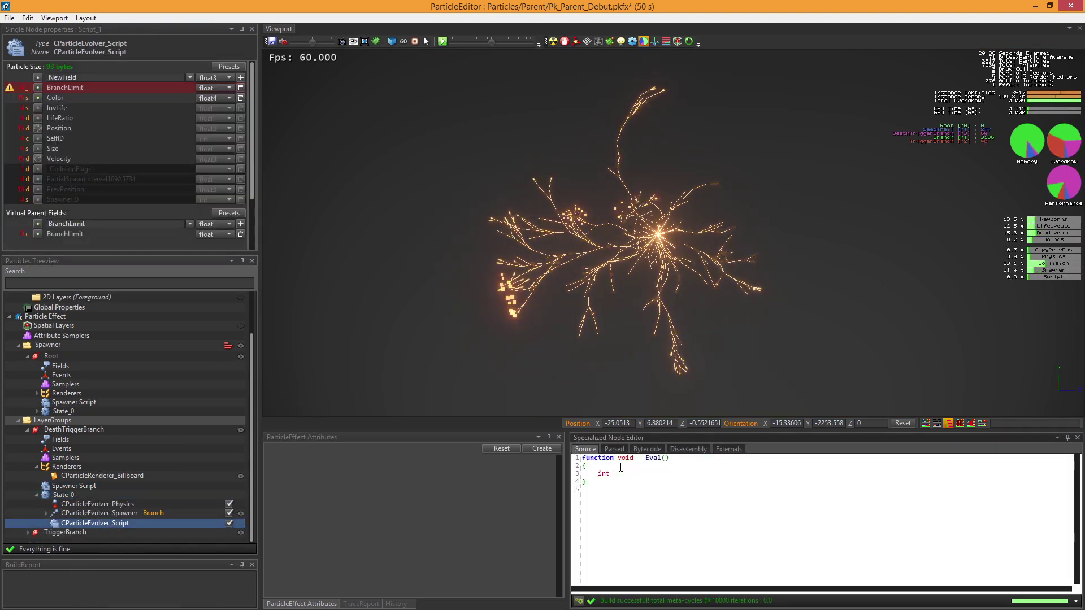
key(Tab)
text(condition = BranchLimit < 0;)
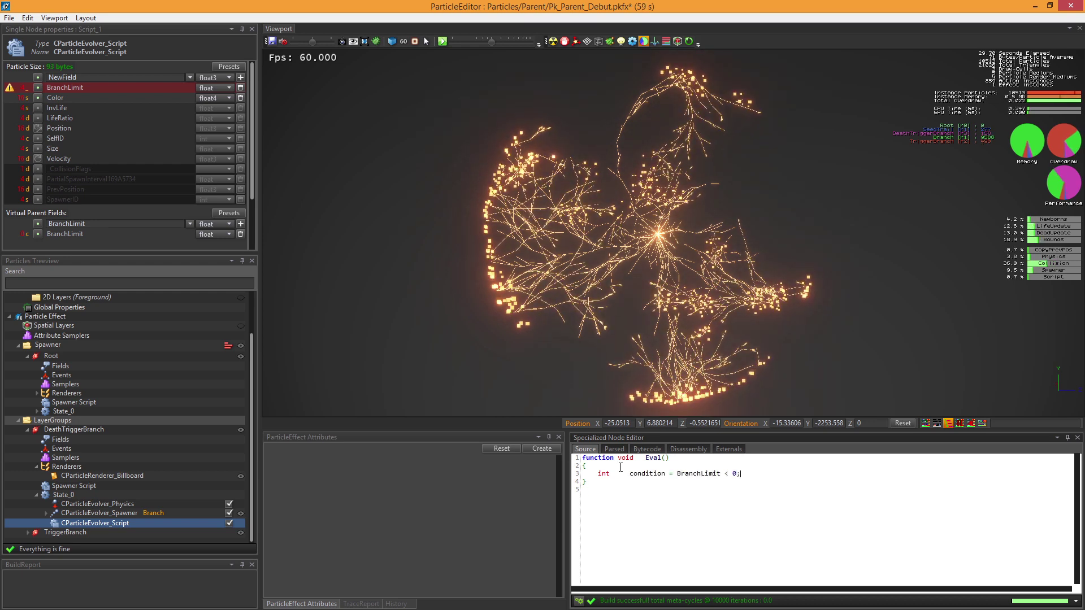
key(Return)
text(kill(condition);)
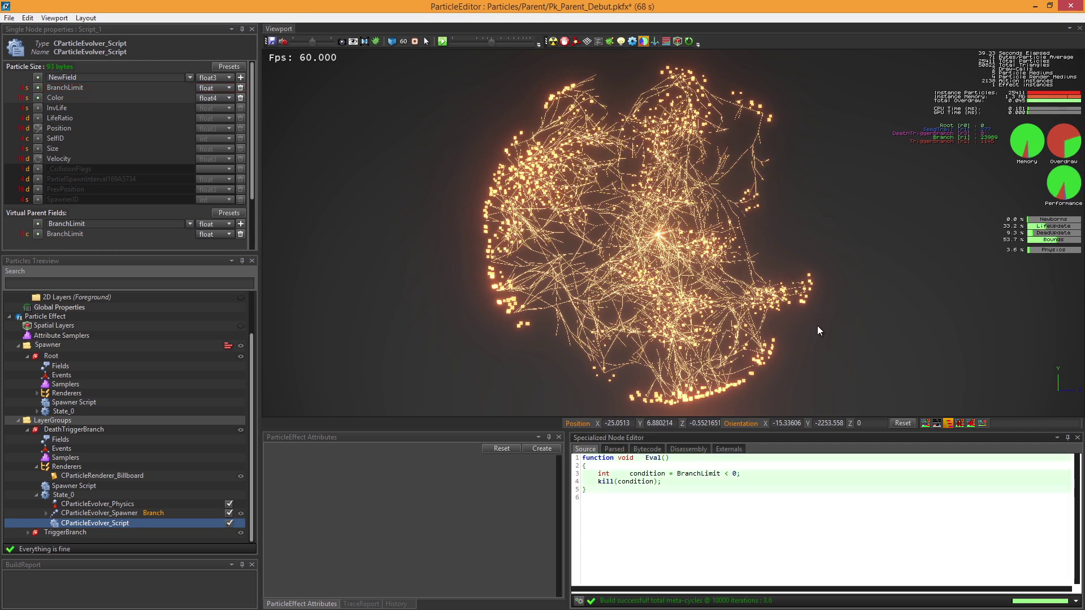
drag(817, 325, 731, 342)
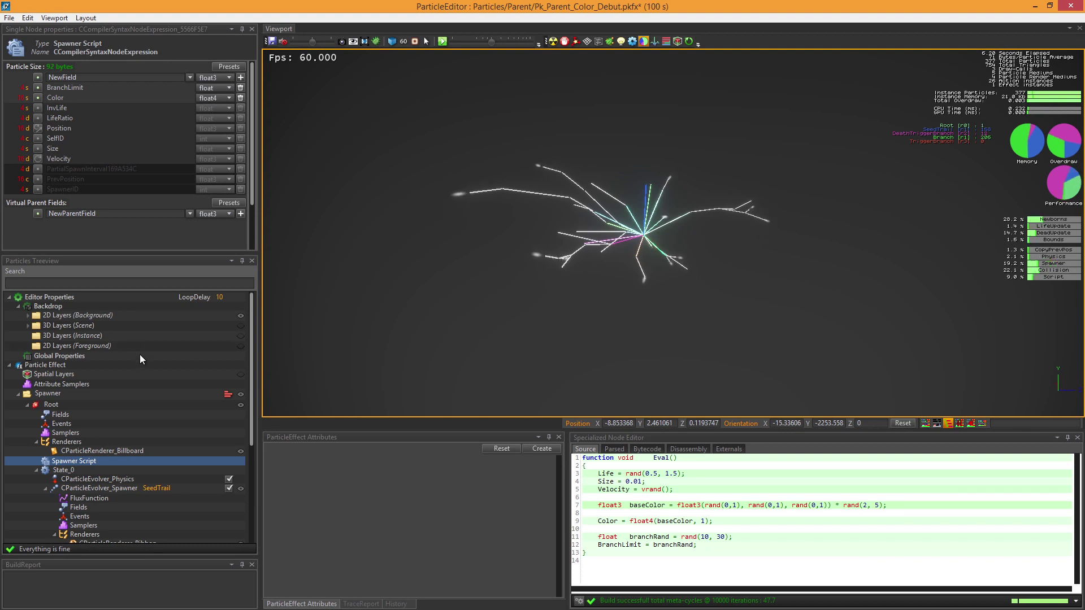
- Add a Color float4 virtual parent field to the DeathTriggerBranch spawner script
click(27, 405)
click(61, 434)
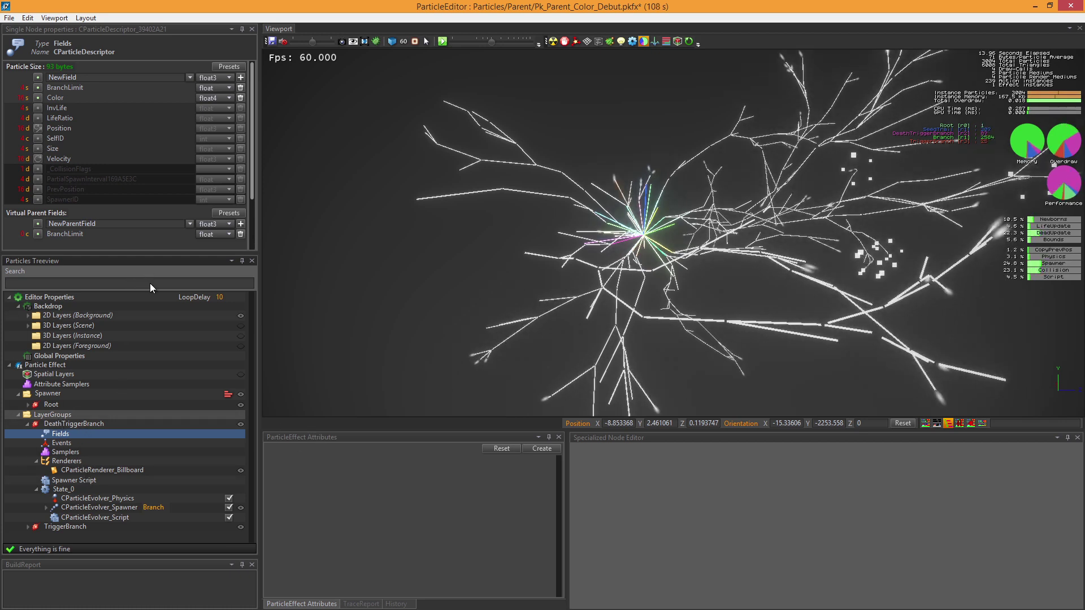
click(116, 482)
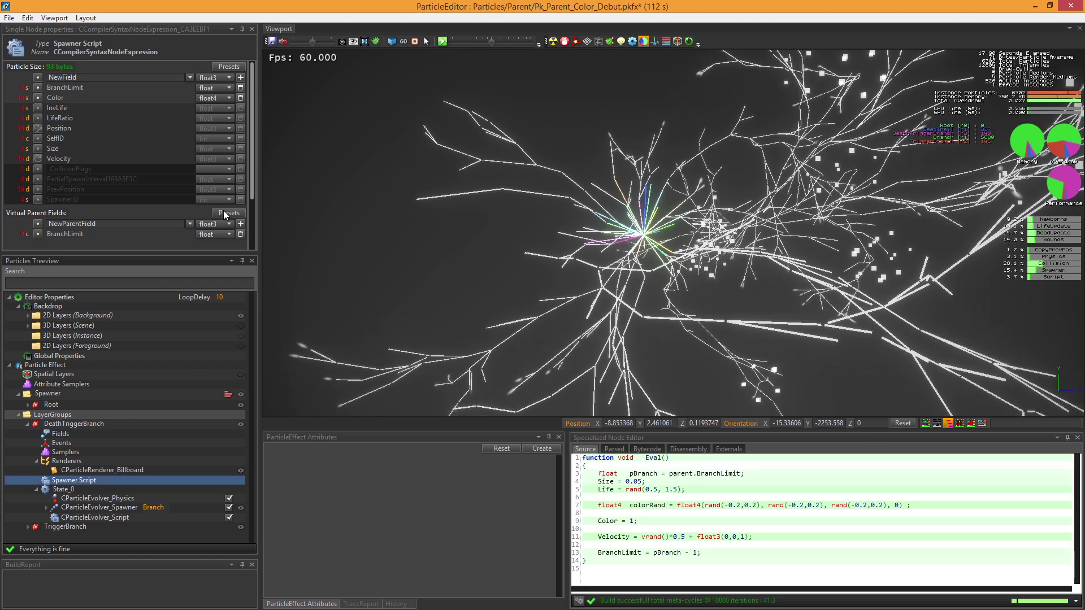
click(241, 77)
click(601, 328)
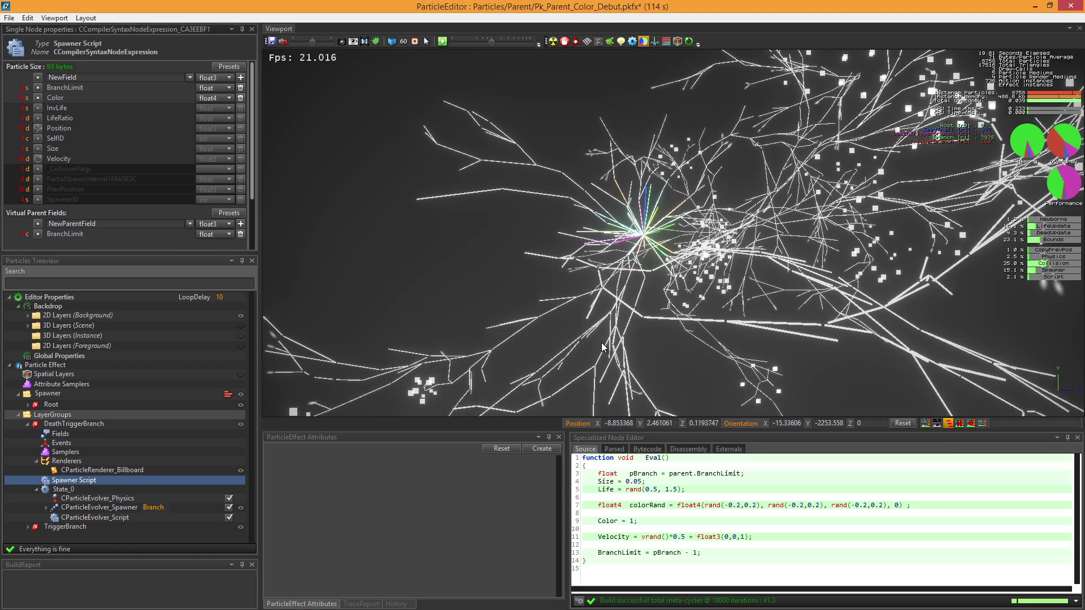
- Edit line 9 of the script to 'Color = parent.Color + colorRand;'
click(641, 507)
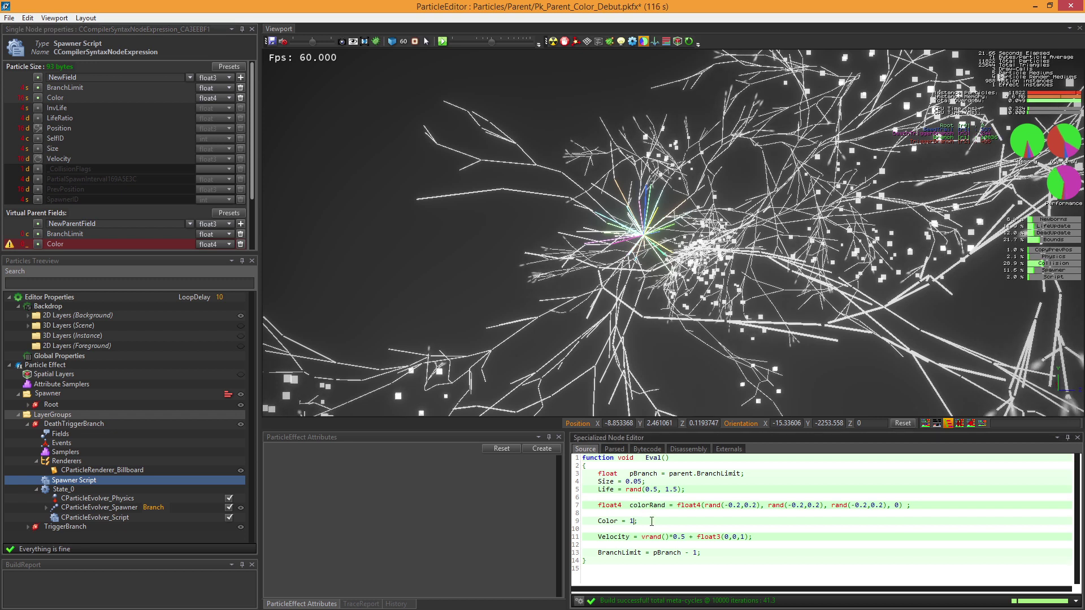
click(651, 521)
key(Left)
key(BackSpace)
text(parent.)
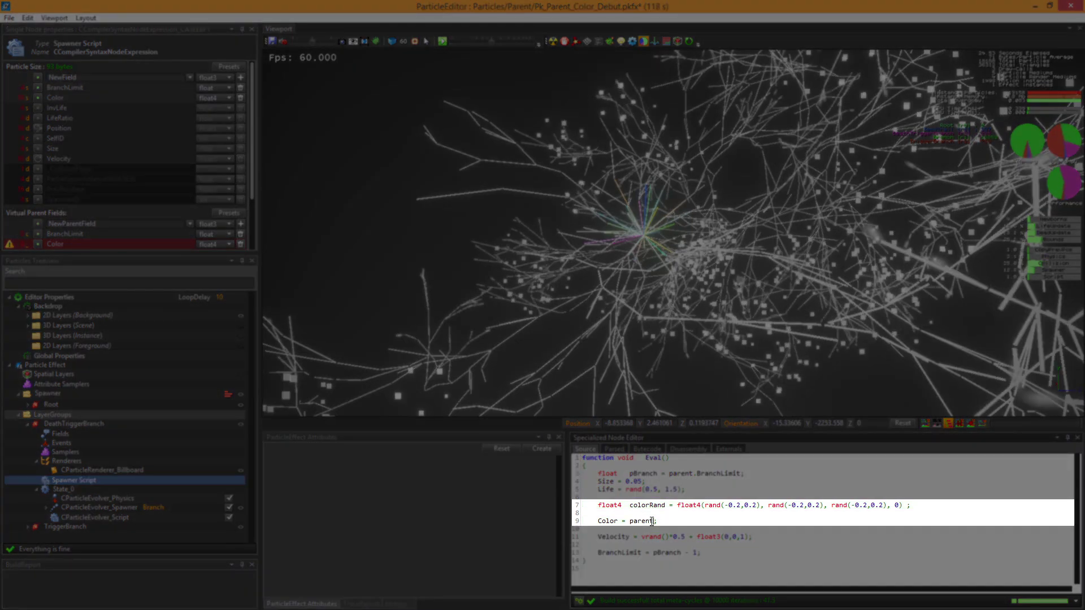
text(Color + col)
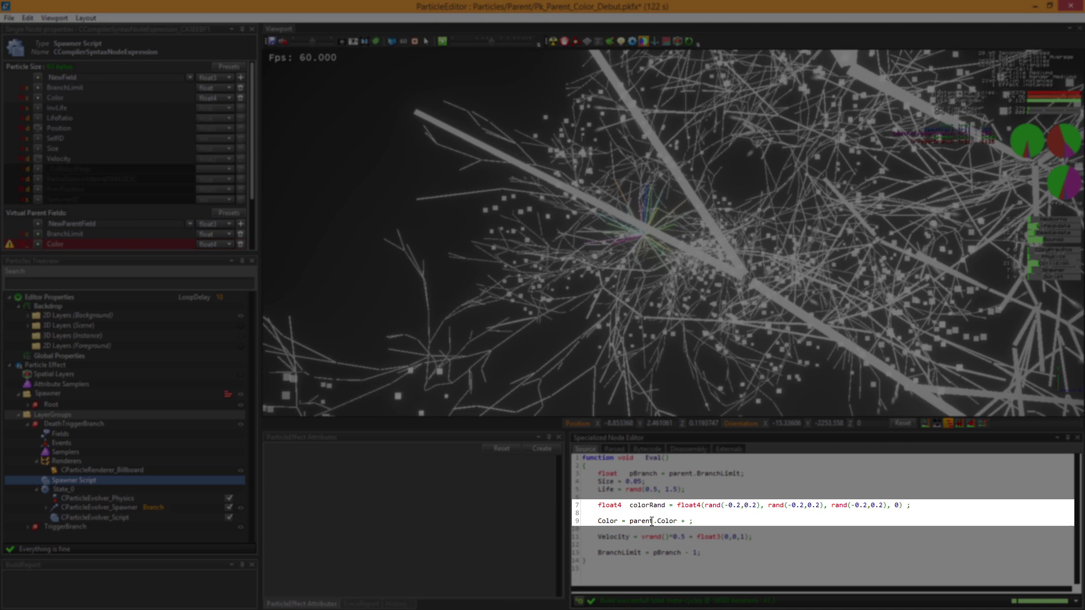
text(orRand)
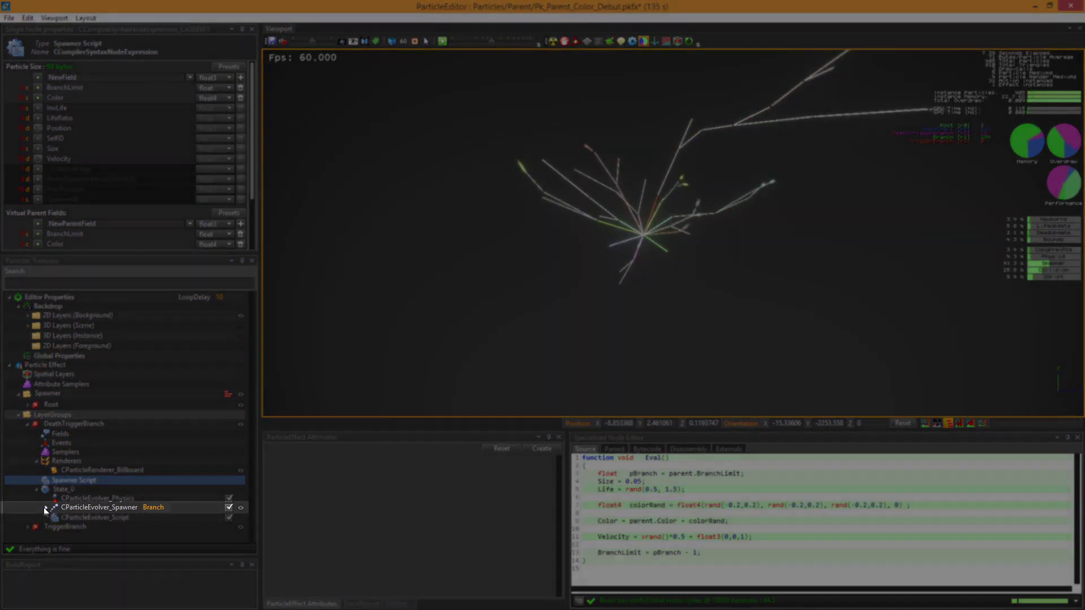
- Expand CParticleEvolver_Spawner and select the Branch layer's Spawner Script
click(45, 507)
click(77, 508)
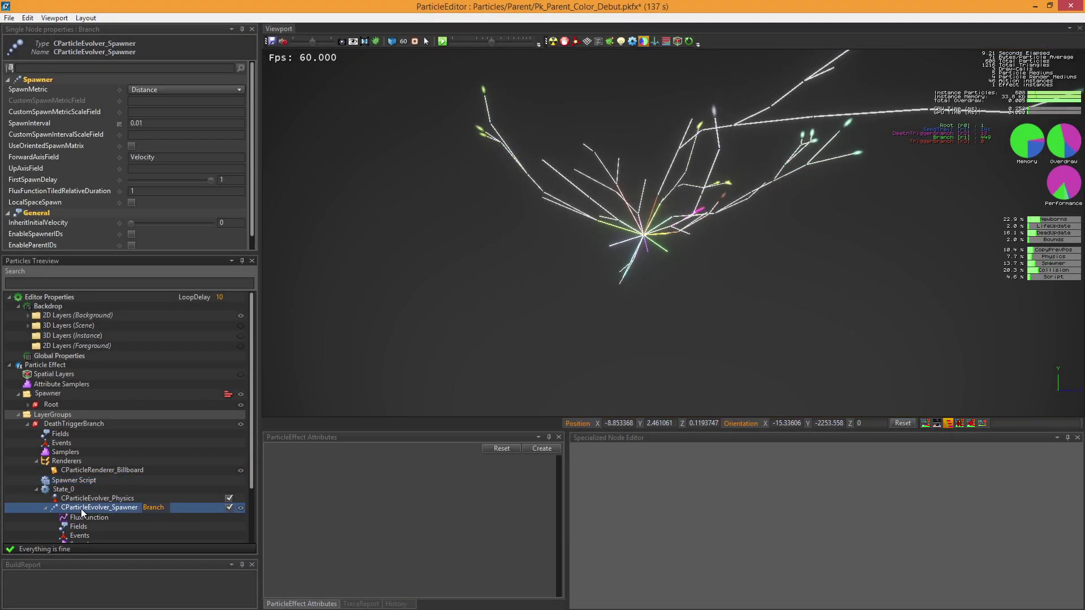
scroll(80, 509, down, 2)
click(93, 505)
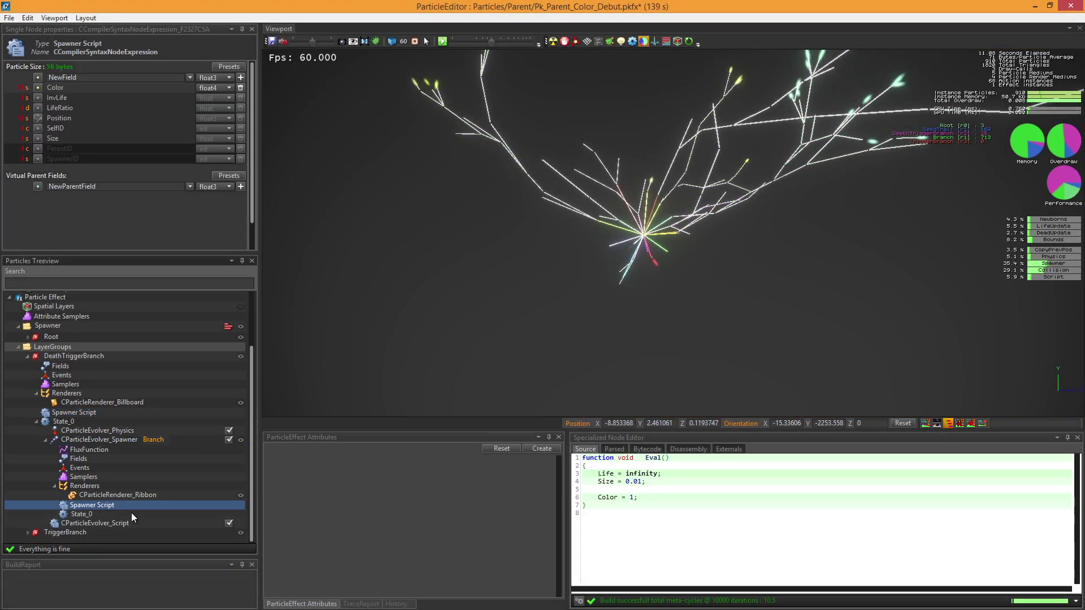
- Change 'Color = 1' to 'Color = parent.Color' and restart the effect preview
click(632, 496)
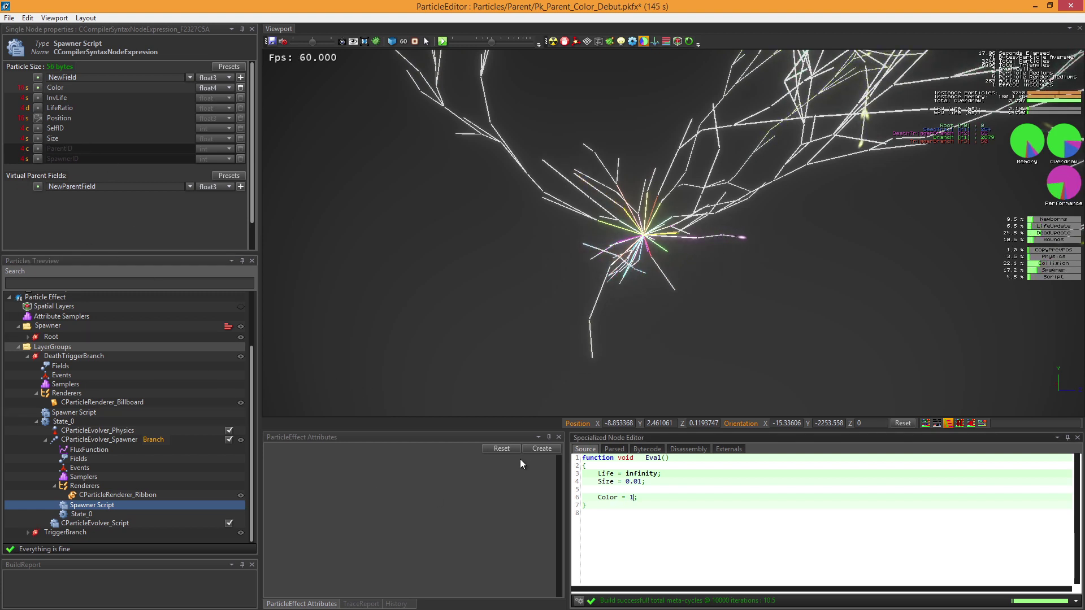
key(BackSpace)
text(parent)
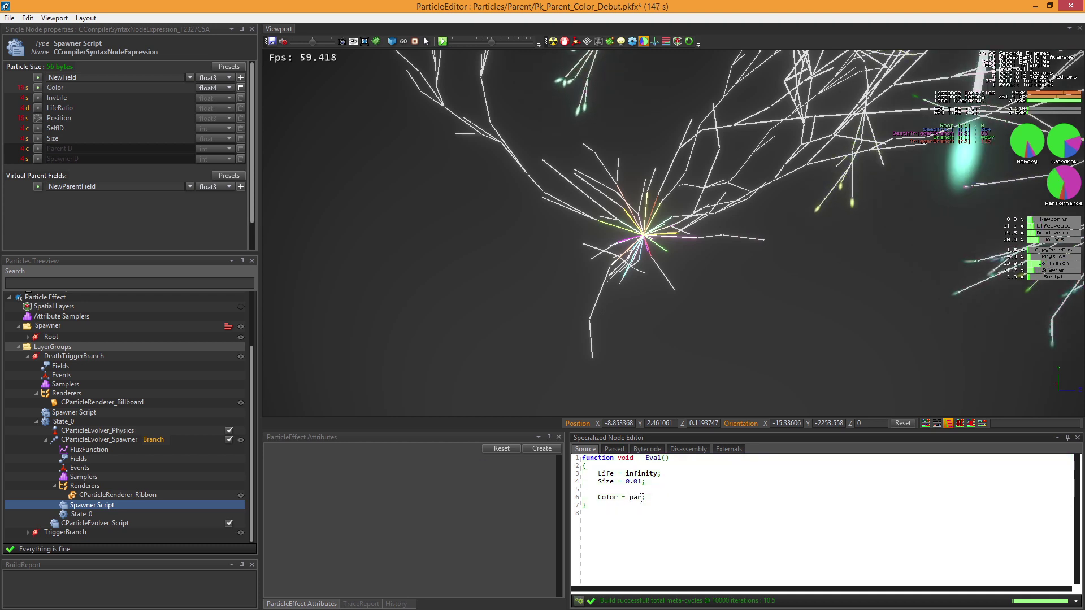
text(.Col)
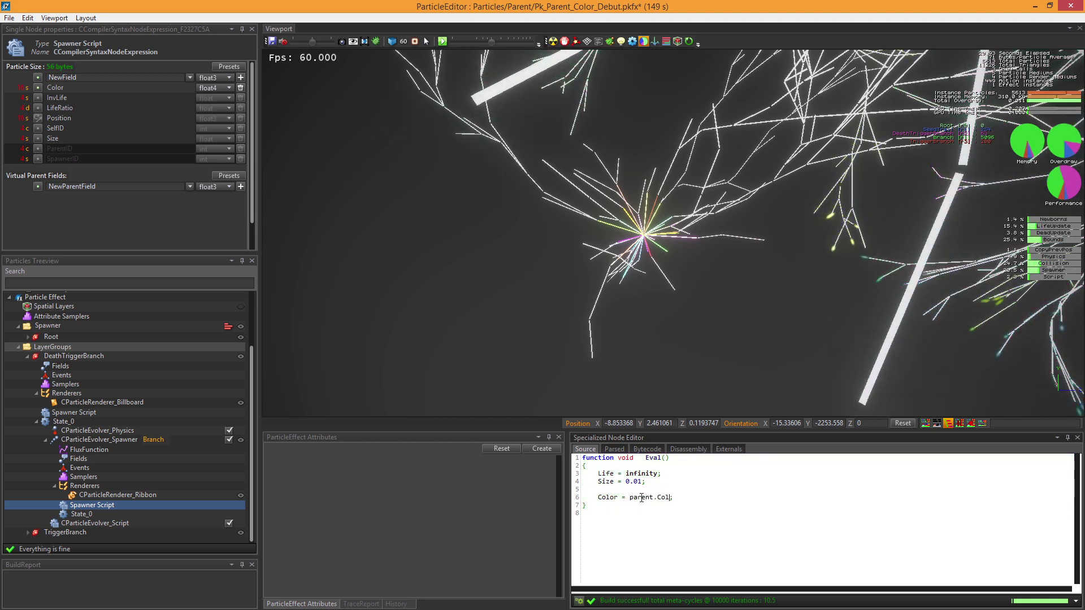
text(or)
click(694, 357)
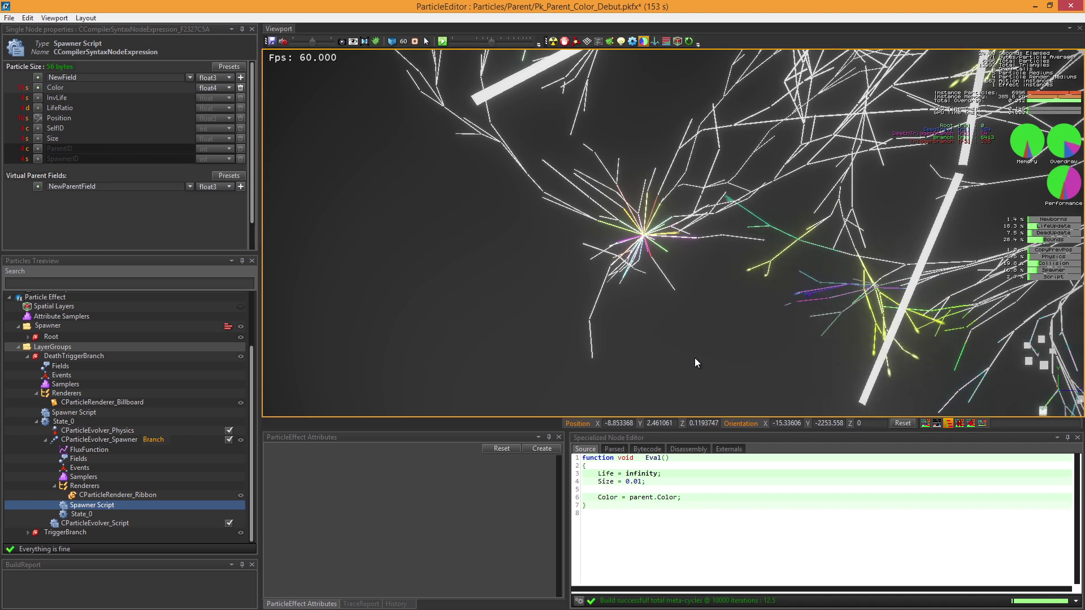
key(space)
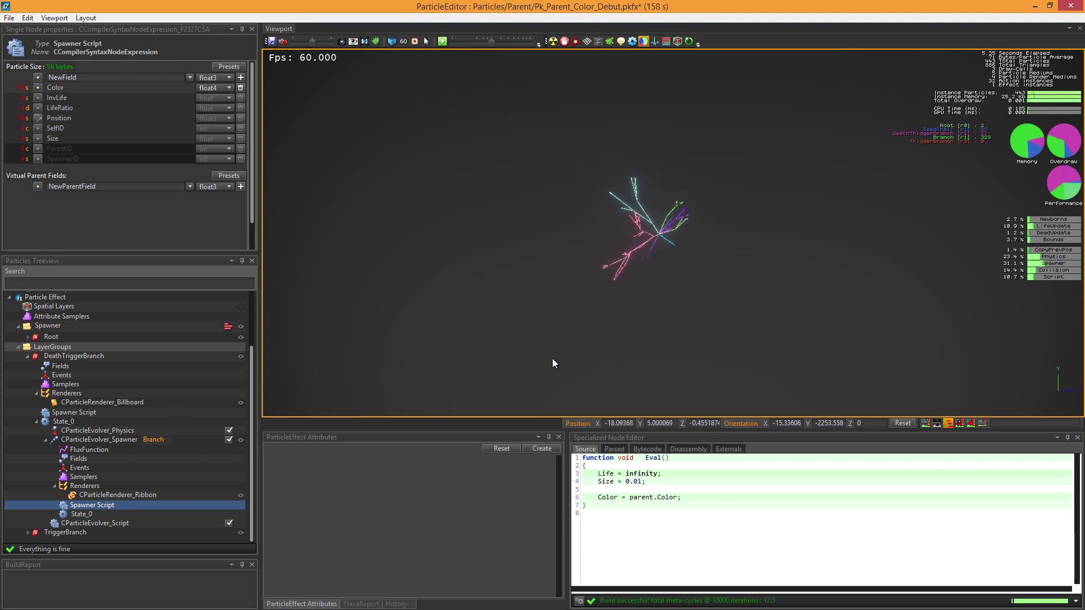
- Collapse DeathTriggerBranch and add a Color virtual parent field to TriggerBranch's fields
click(27, 356)
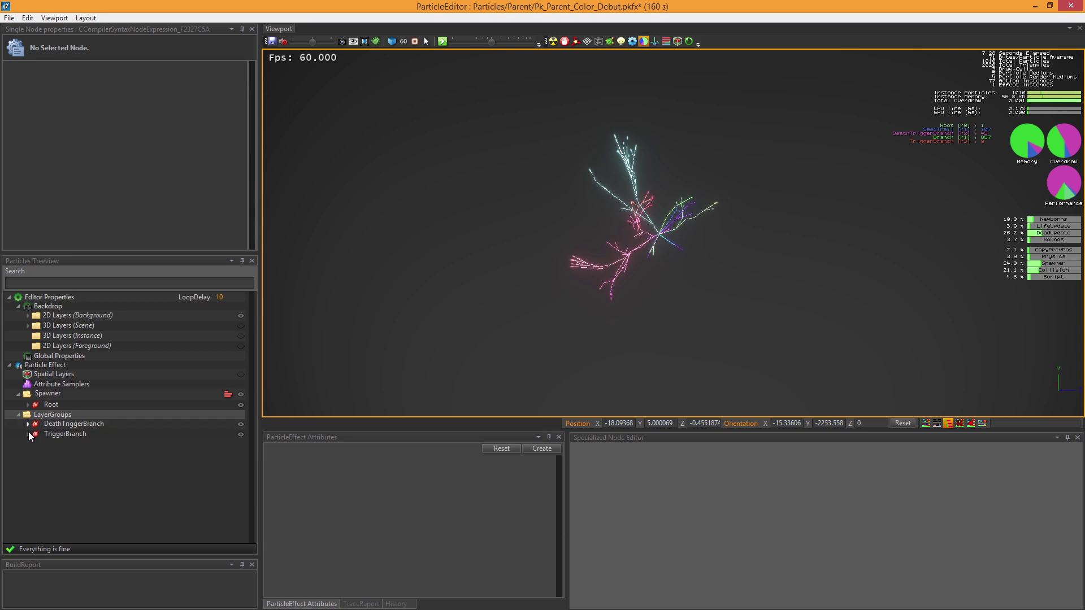
click(29, 435)
click(70, 435)
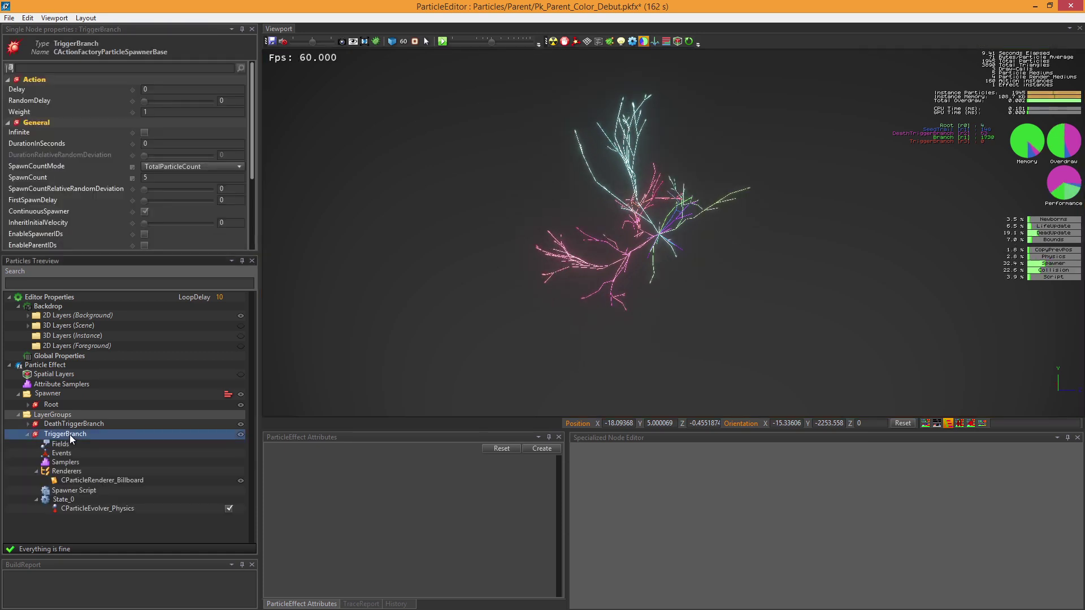
click(69, 444)
click(240, 187)
key(Return)
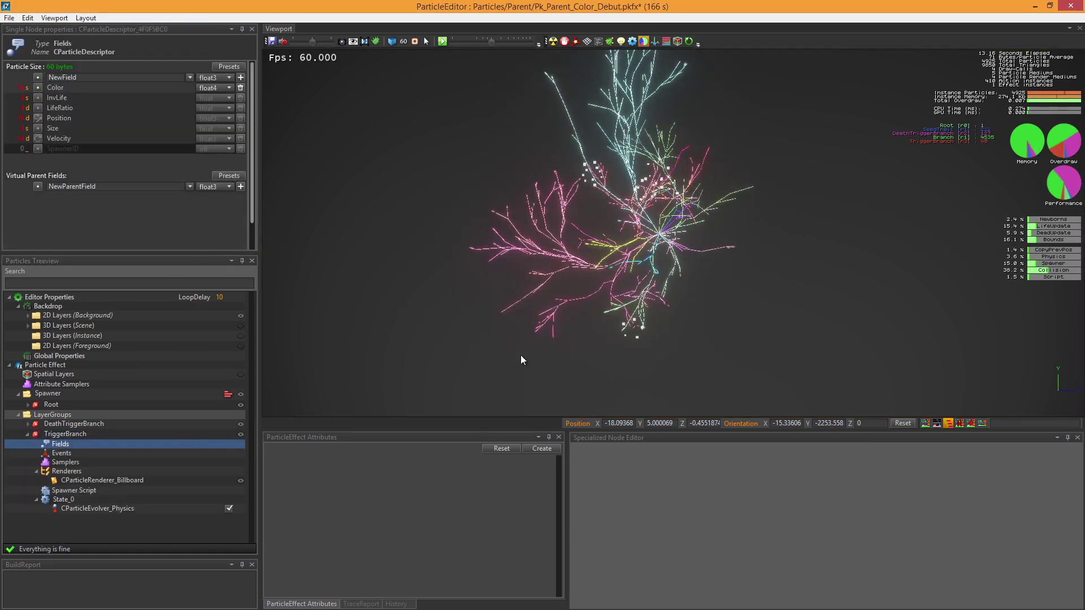
- Set 'Color = parent.Color;' in TriggerBranch's Spawner Script and orbit to view the multicoloured effect
click(126, 490)
click(635, 530)
text(parent.Color;)
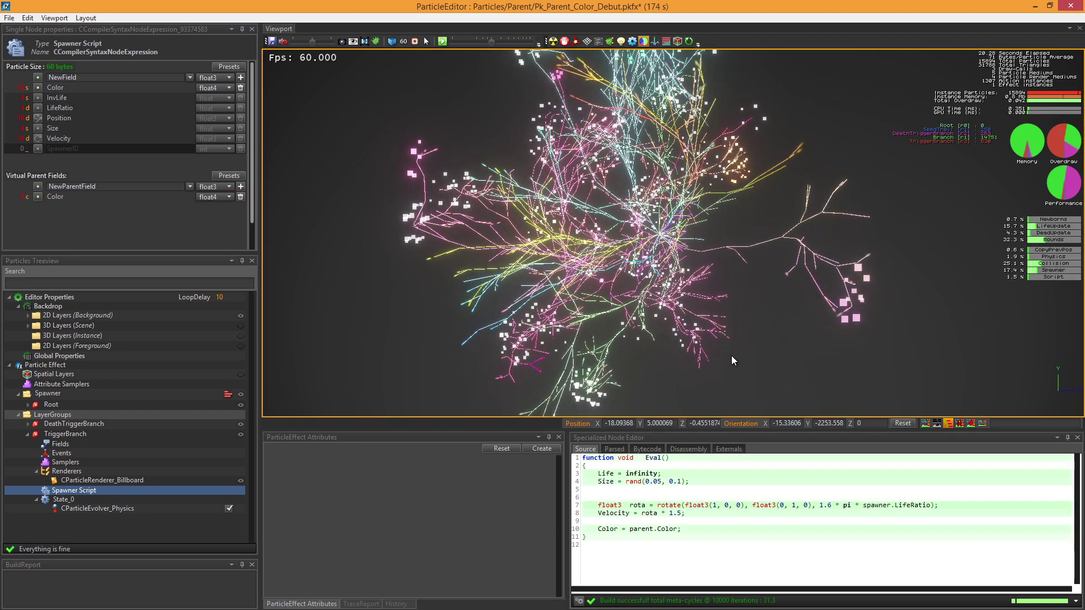
drag(731, 354, 609, 362)
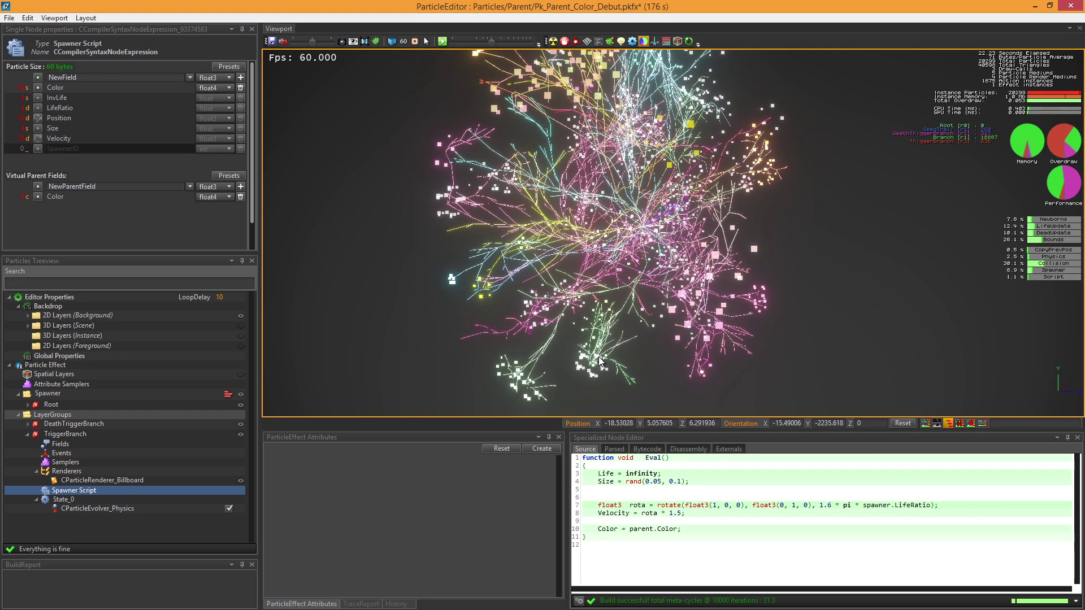
- Expand Root and show its Events, where OnDeath triggers DeathTriggerBranch
right_click(62, 415)
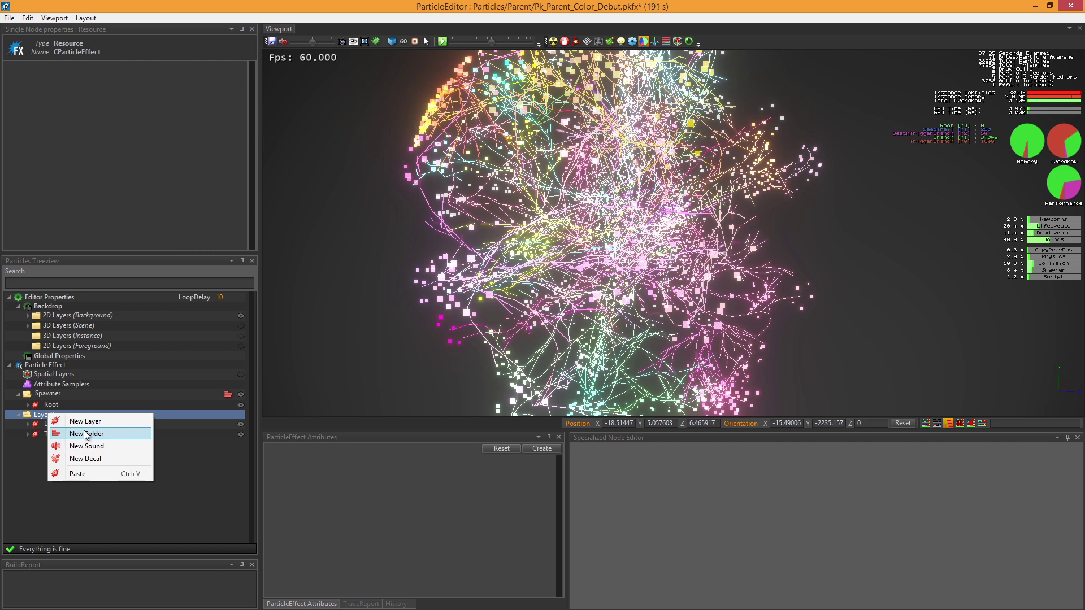
click(27, 404)
click(60, 423)
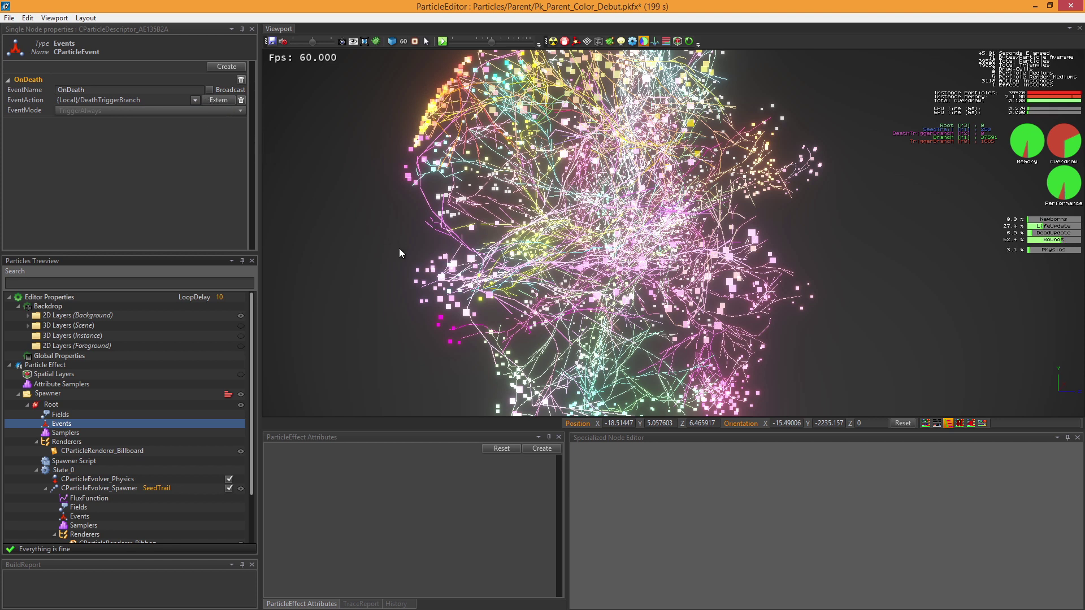
click(982, 381)
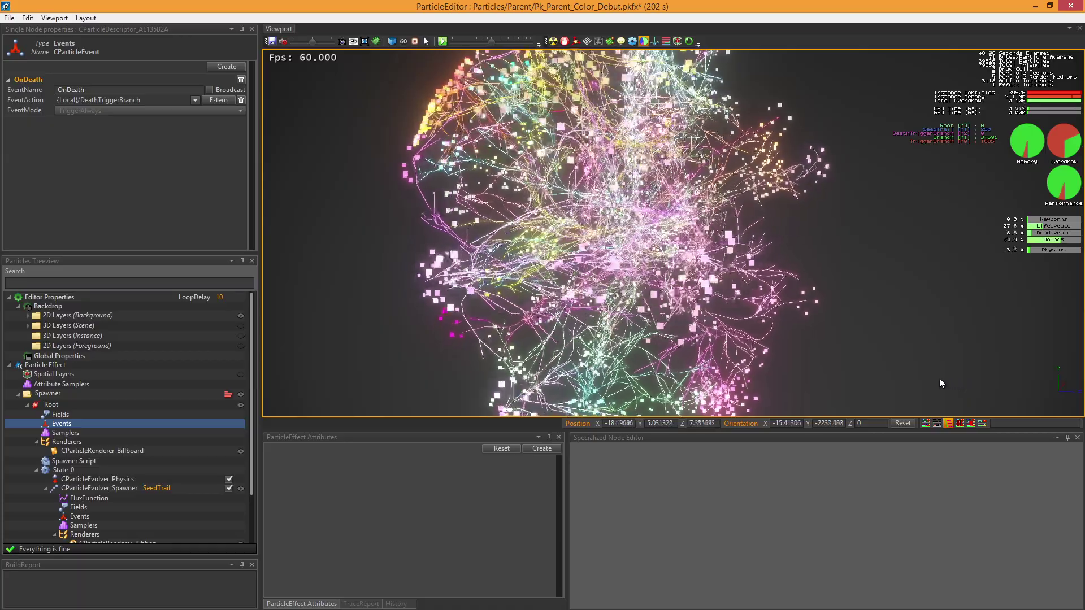